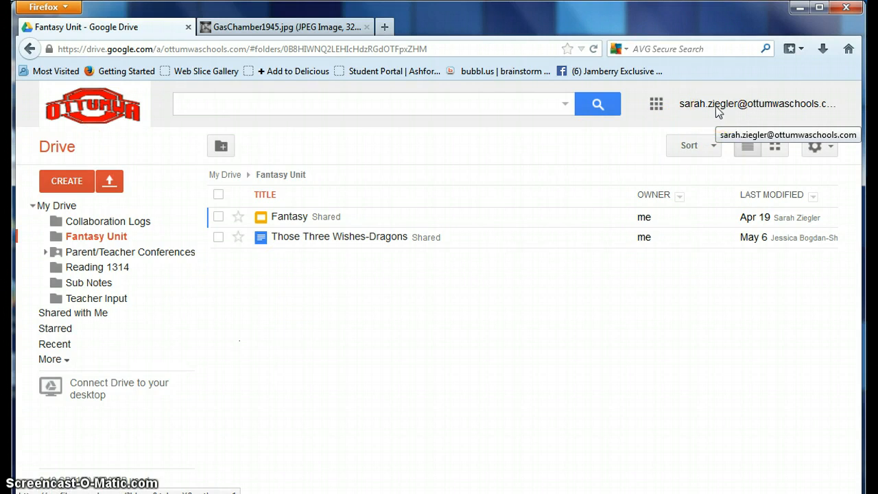
Step: Create a new Presentation from the CREATE menu in the Fantasy Unit folder
left_click(72, 182)
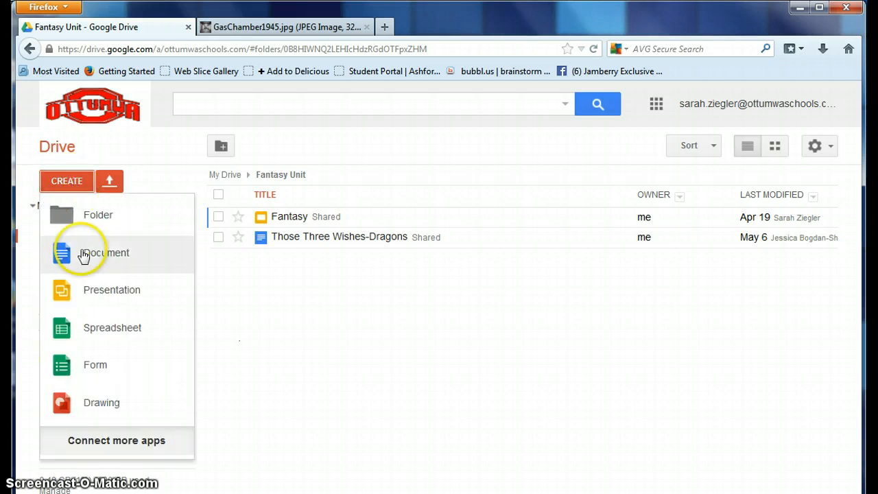
left_click(96, 292)
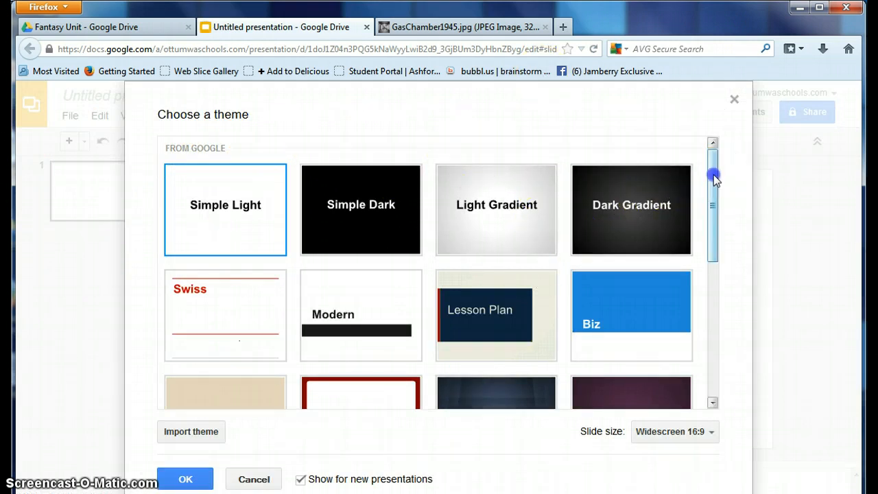
Step: Apply the dark blue Spotlight theme to the untitled presentation
left_click_drag(713, 174, 718, 367)
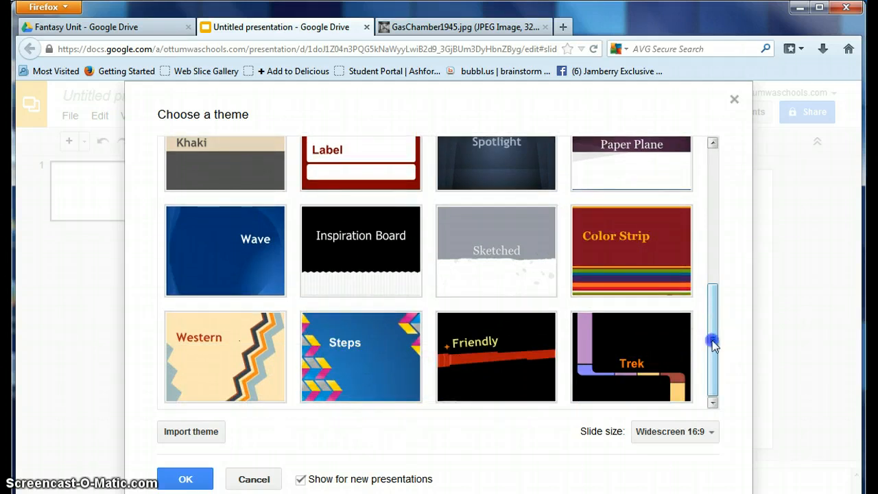
left_click_drag(713, 342, 706, 199)
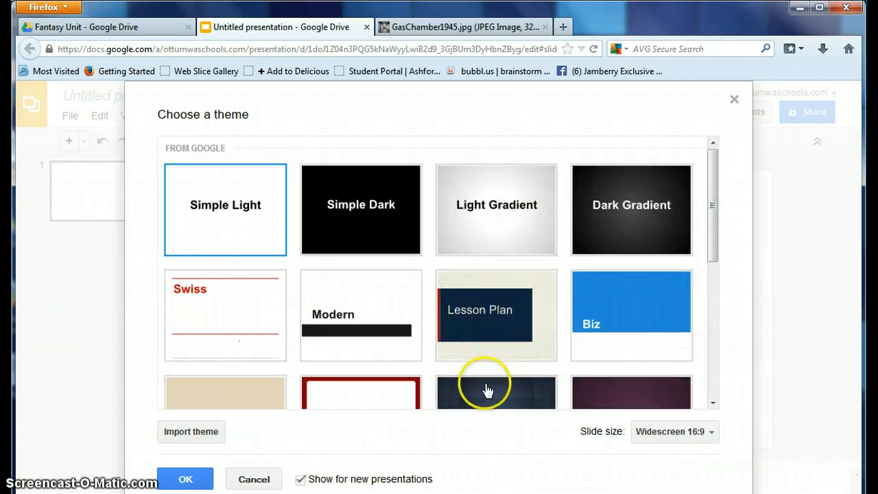
left_click_drag(715, 196, 710, 249)
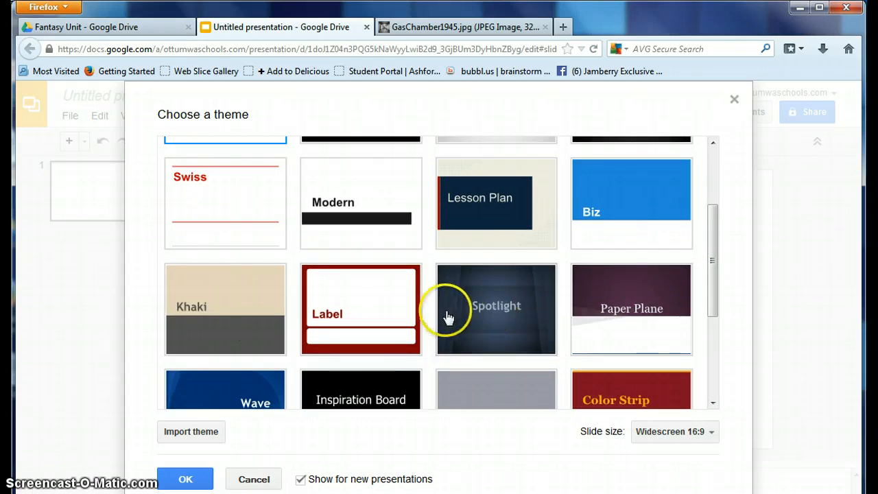
left_click(500, 313)
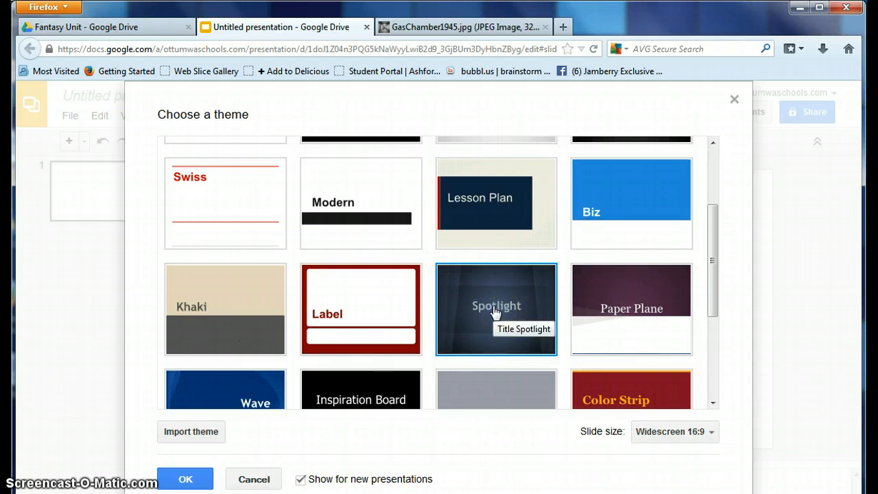
left_click(188, 480)
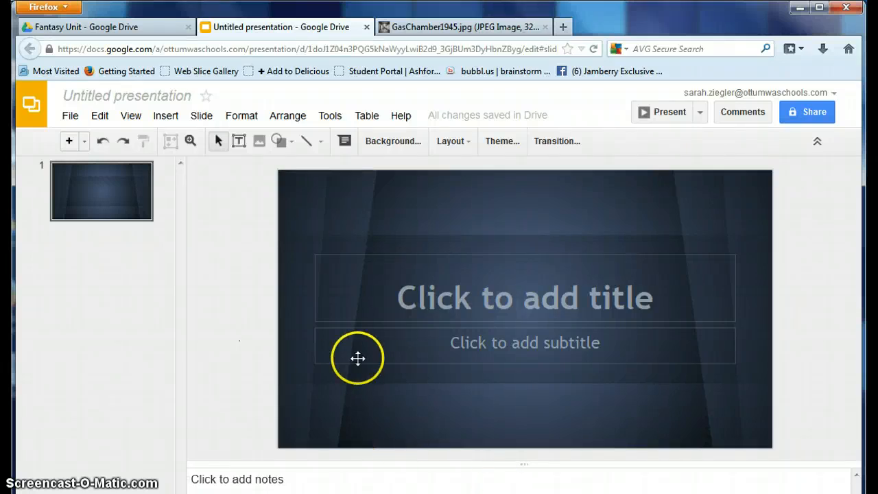
Step: Rename the presentation to the two students' last names followed by Gas_Chambers
left_click(151, 94)
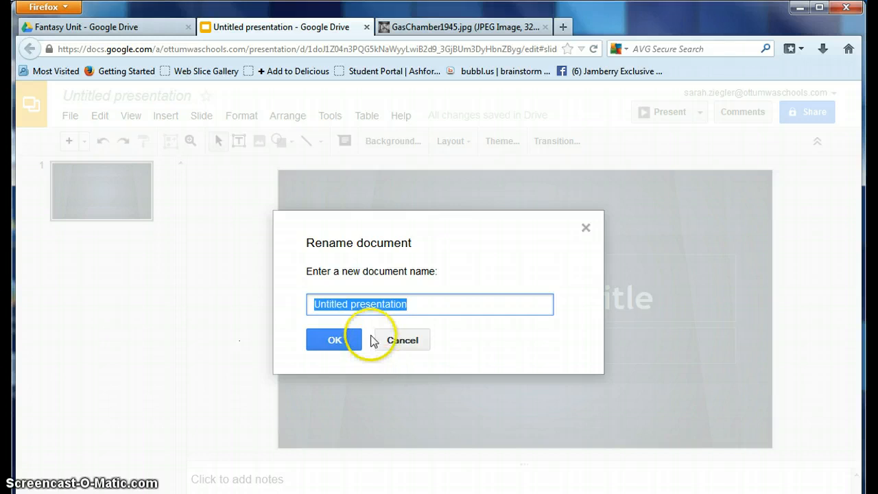
left_click(404, 341)
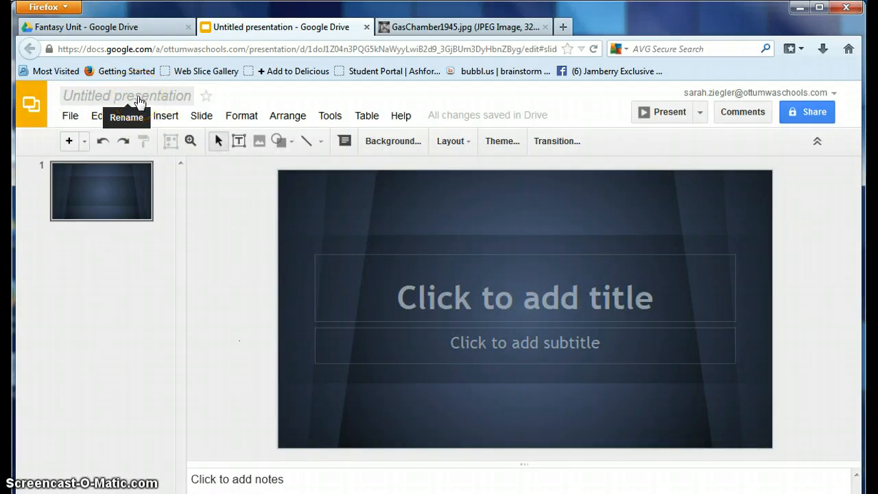
left_click(137, 97)
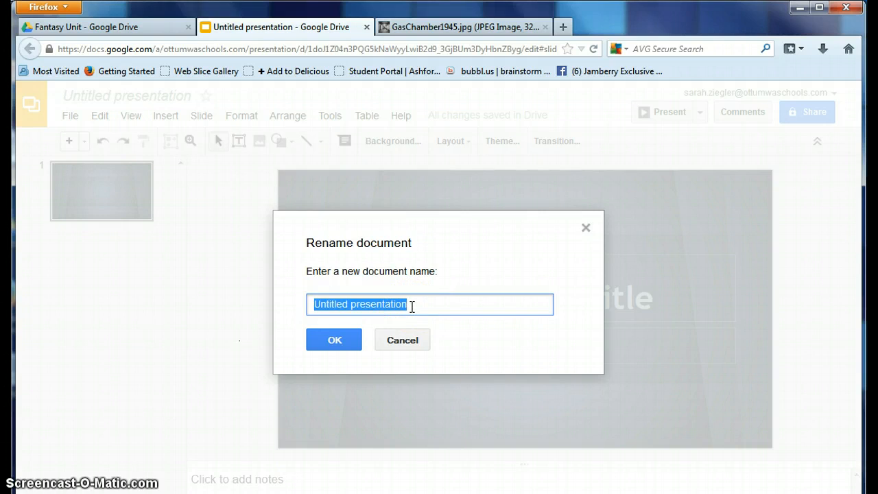
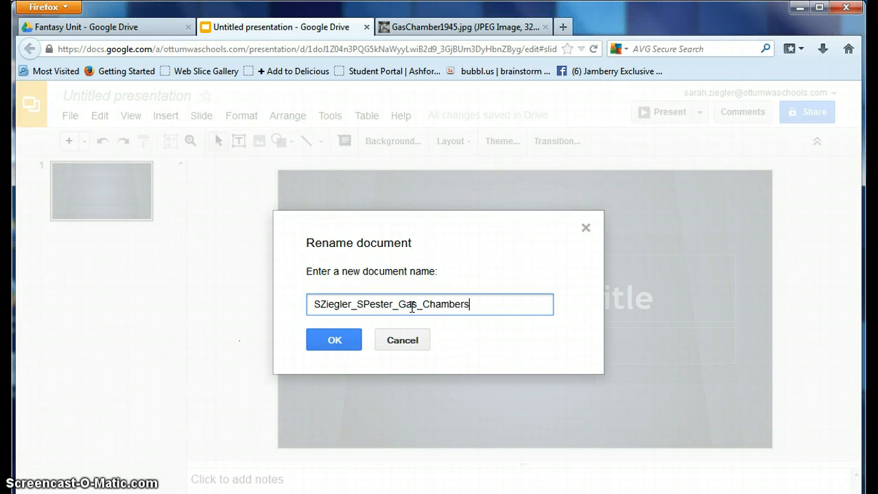
left_click(336, 340)
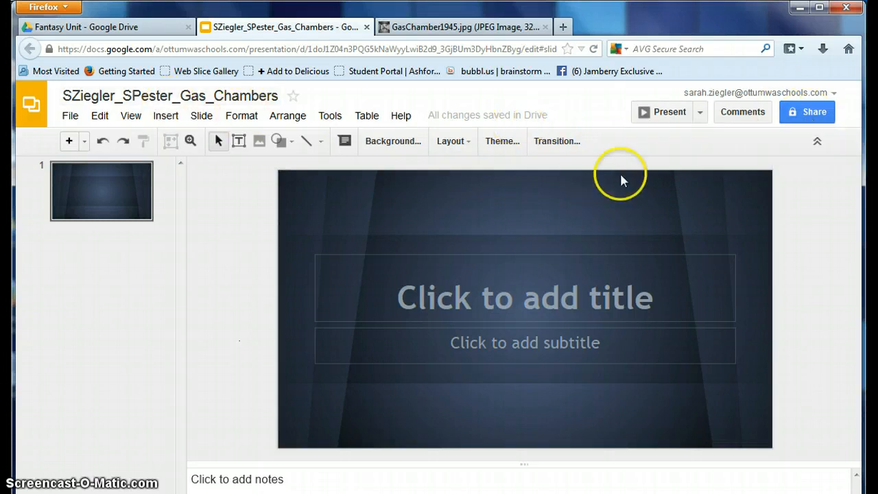
Step: Share the presentation with the first collaborator with Can edit access
left_click(812, 114)
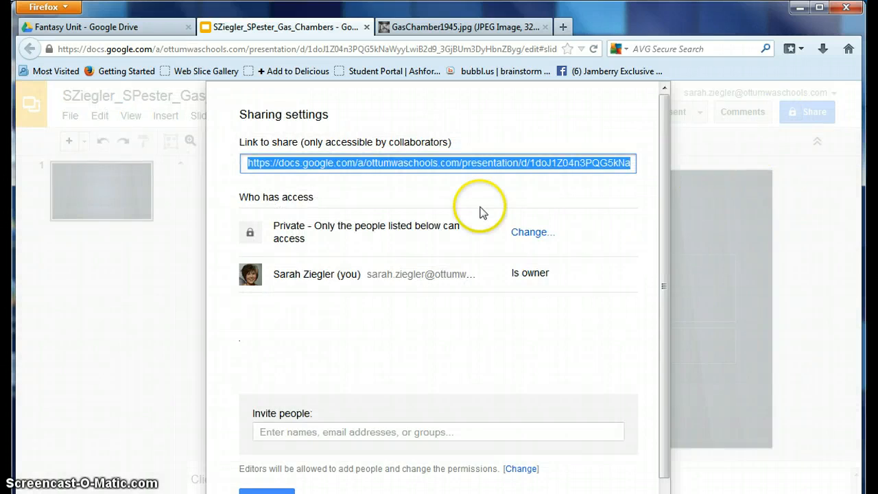
left_click(277, 432)
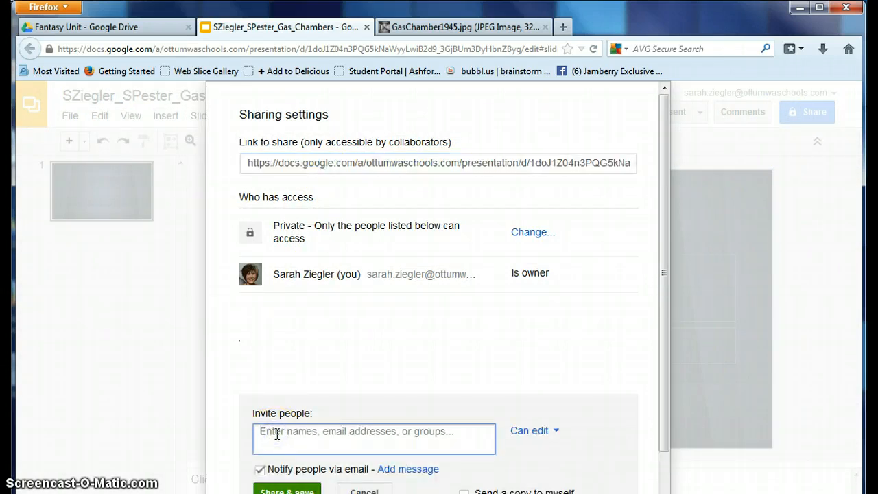
type("Jes")
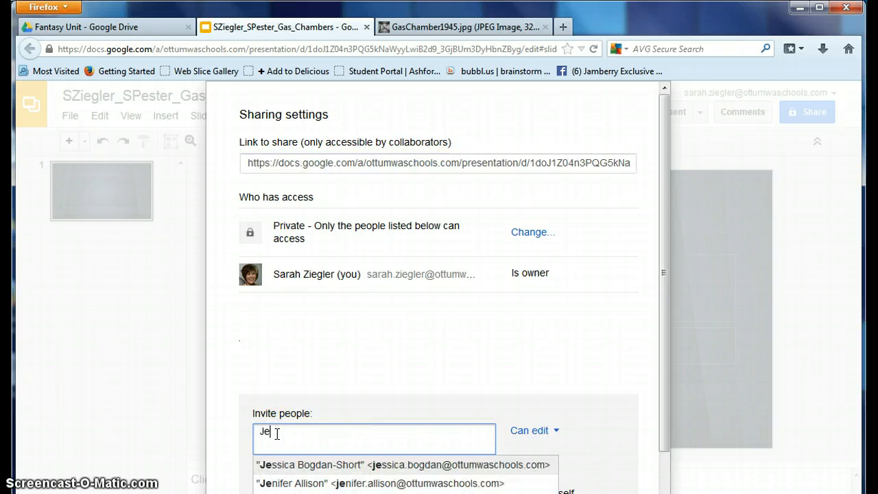
left_click(314, 466)
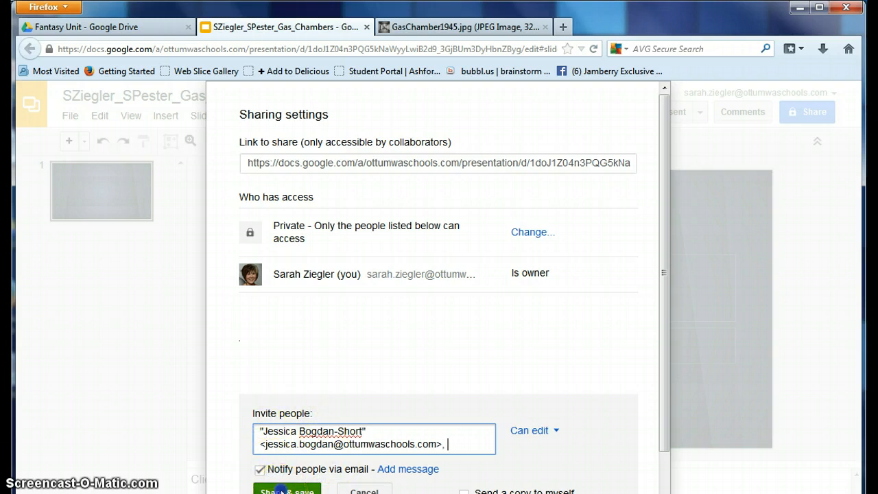
left_click(282, 489)
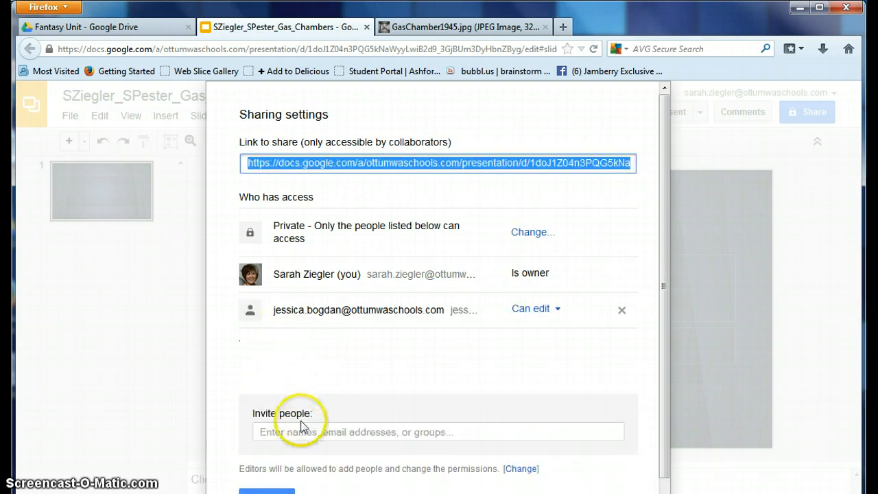
Step: Share with the second collaborator as an editor, then close the sharing settings
left_click(298, 430)
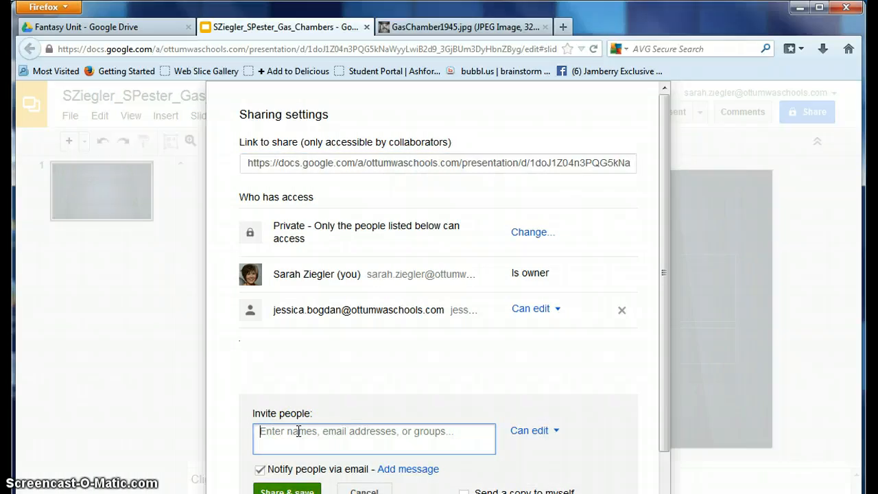
type("St")
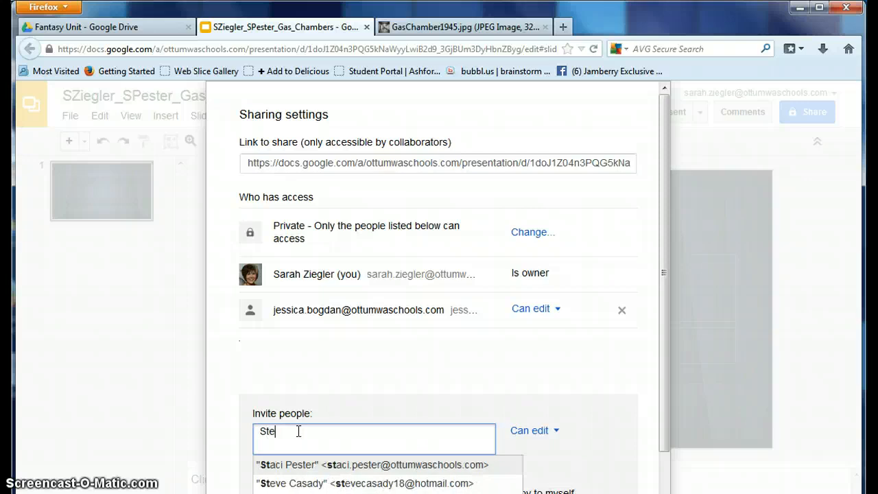
type("ac")
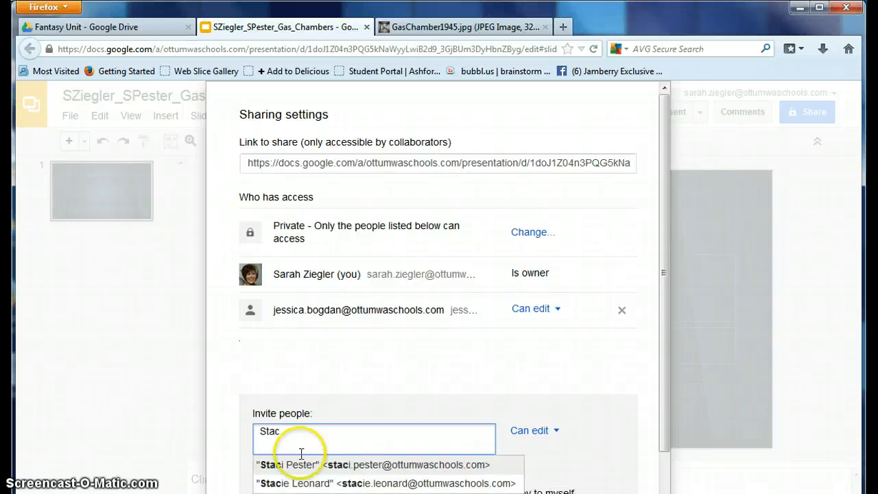
left_click(307, 464)
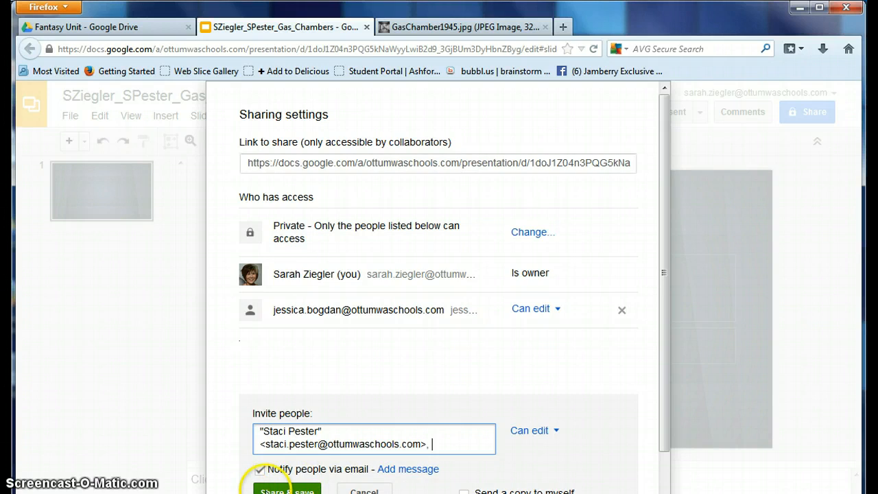
left_click(270, 489)
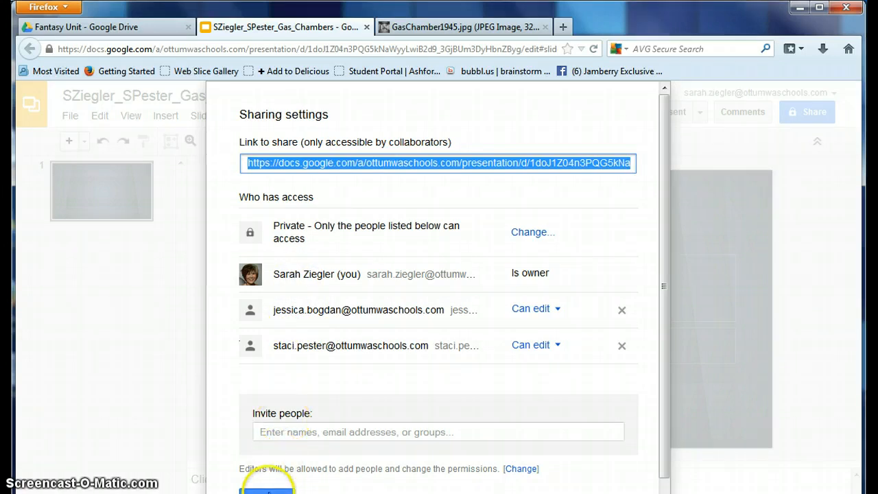
left_click_drag(668, 268, 634, 413)
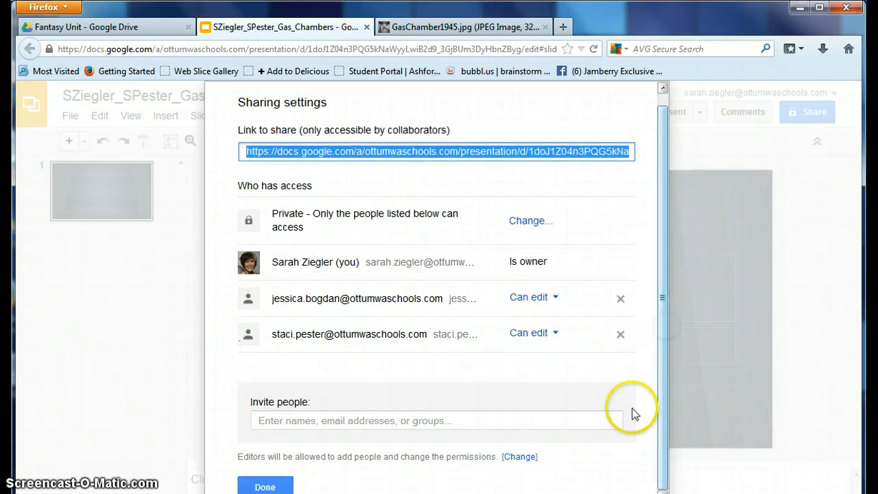
left_click(266, 486)
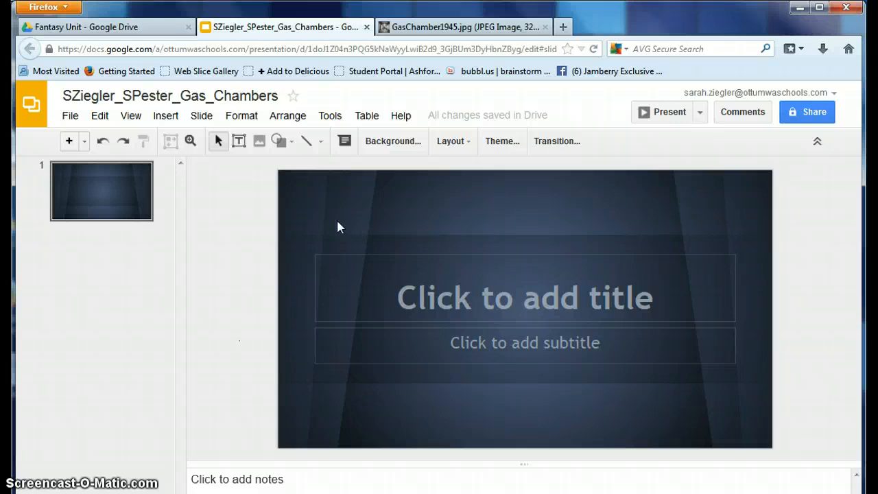
Step: Make the slide title read 'Gas Chambers'
left_click(134, 92)
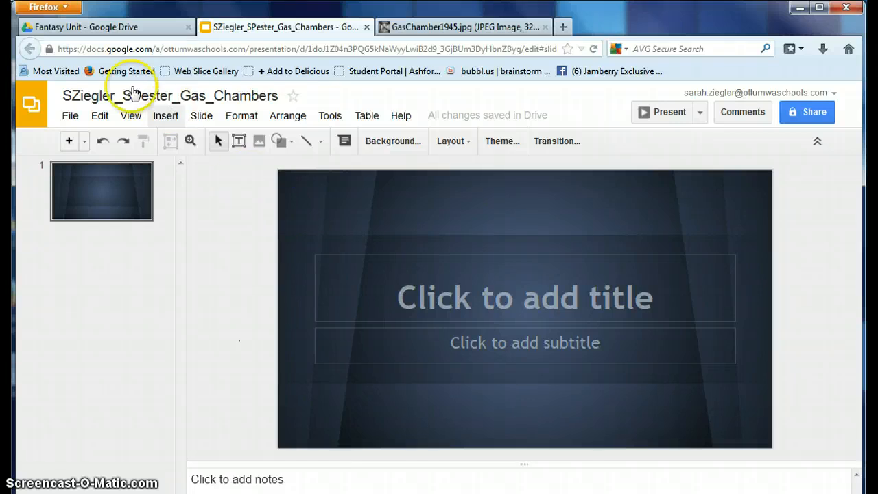
left_click(526, 297)
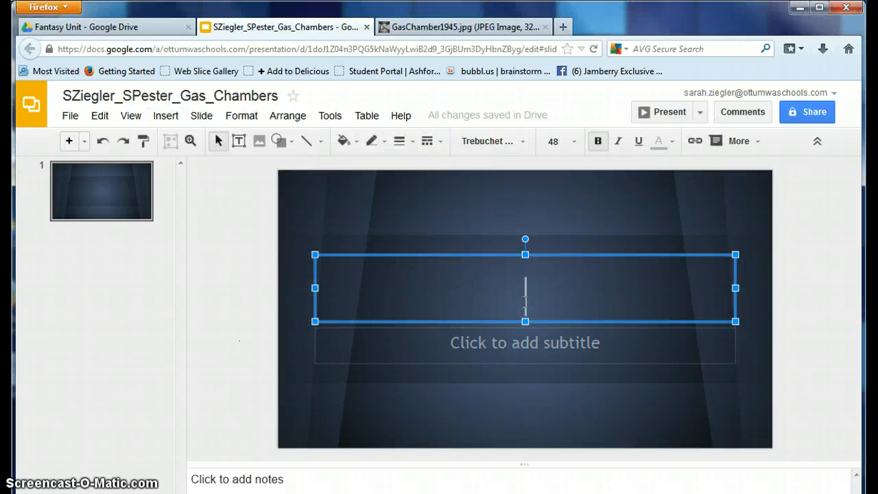
type("Chamber")
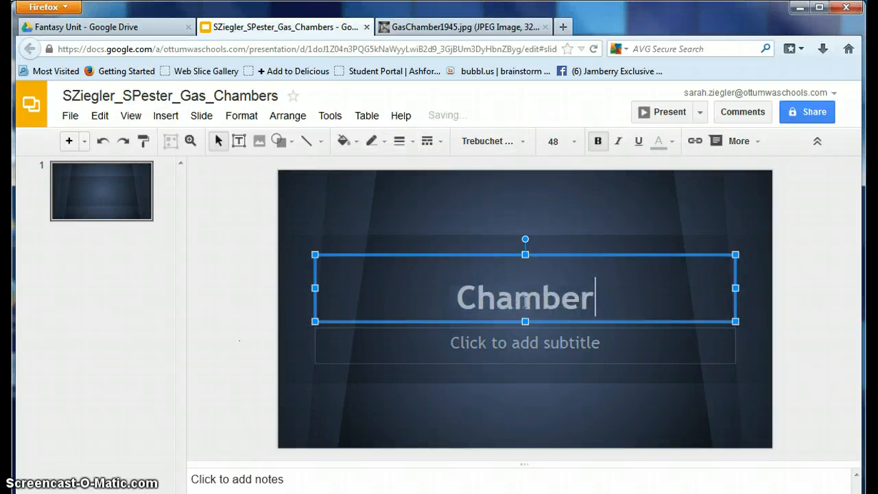
left_click(459, 296)
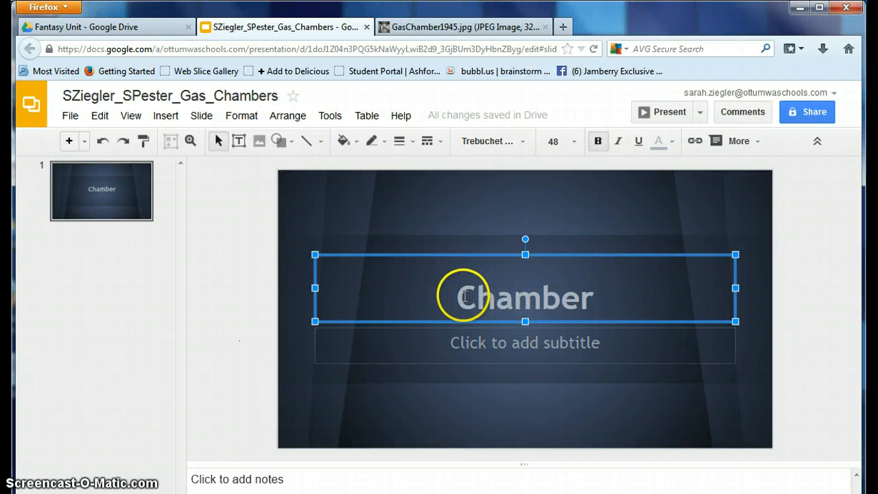
type("Gas")
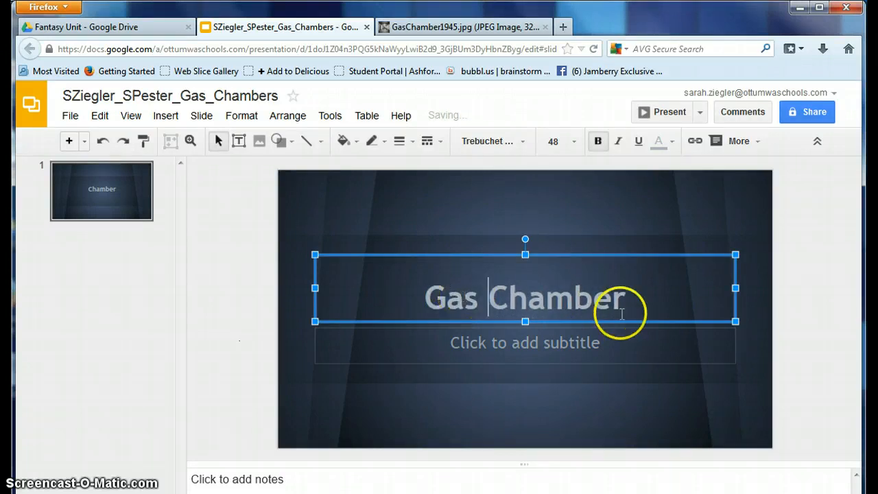
left_click(625, 304)
type("s")
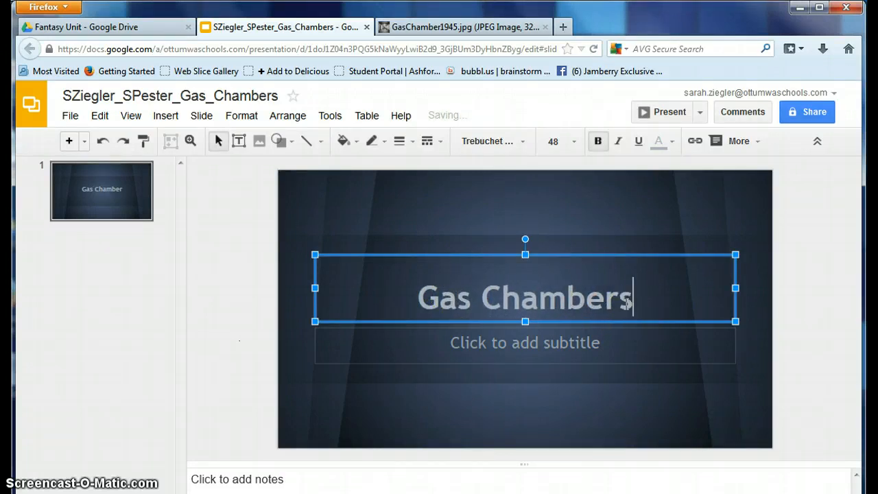
Step: Enter both students' full names, joined by 'and', as the subtitle
left_click(583, 344)
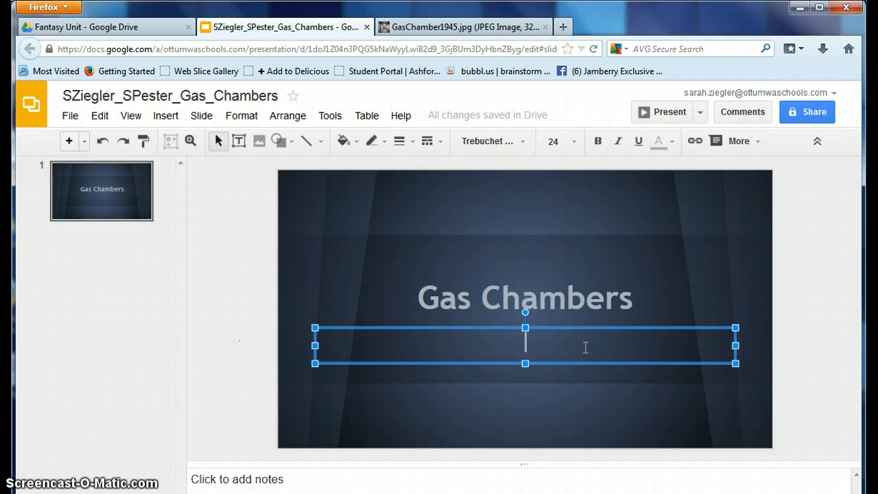
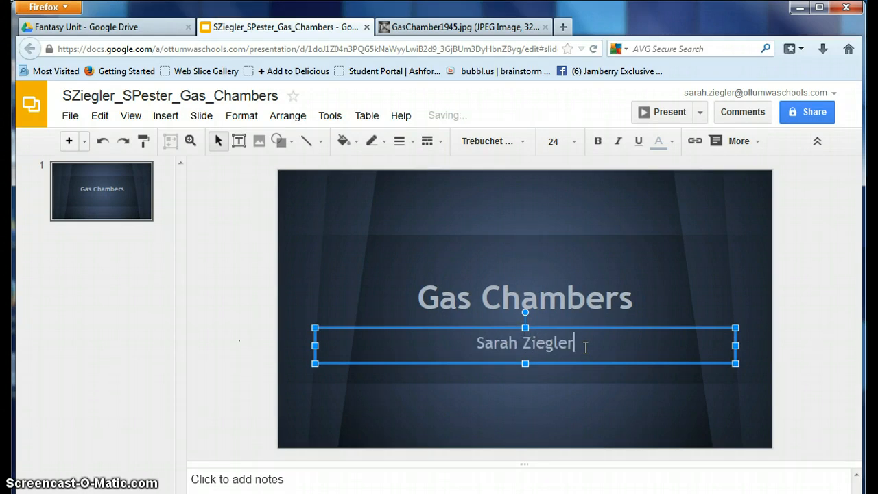
type(" and ")
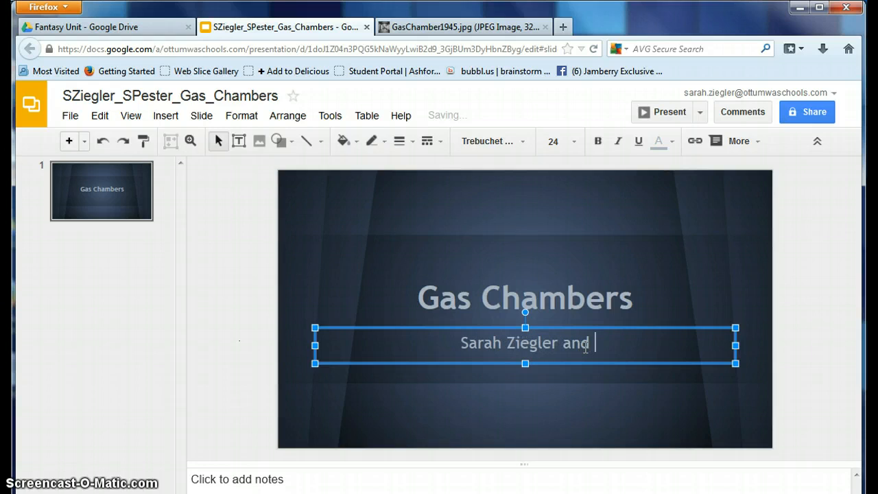
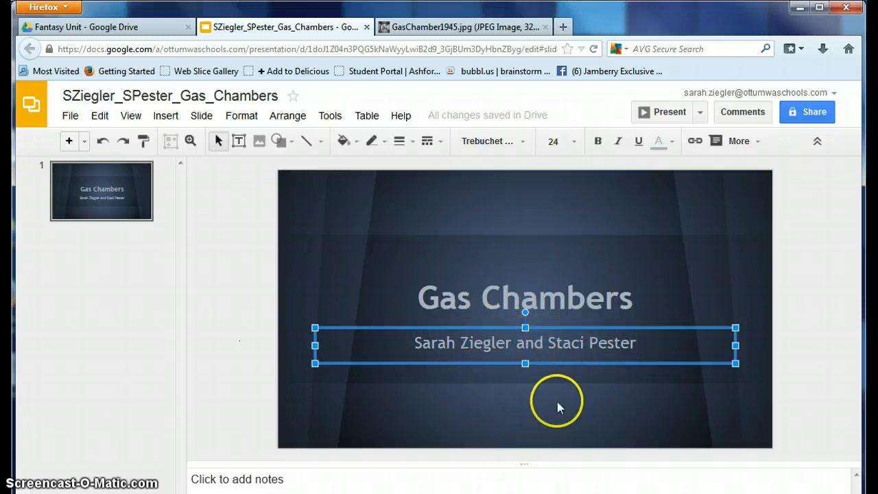
left_click(604, 407)
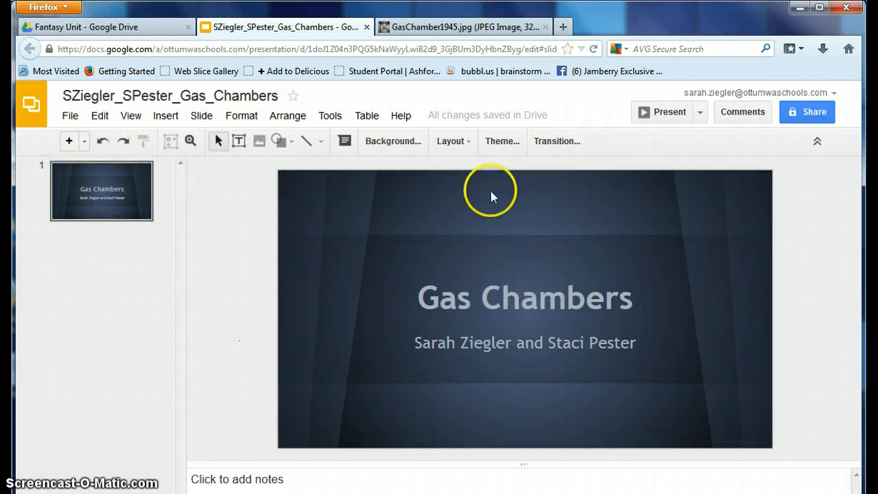
Step: Narrow the title and subtitle boxes from the right so the text sits left
left_click(569, 310)
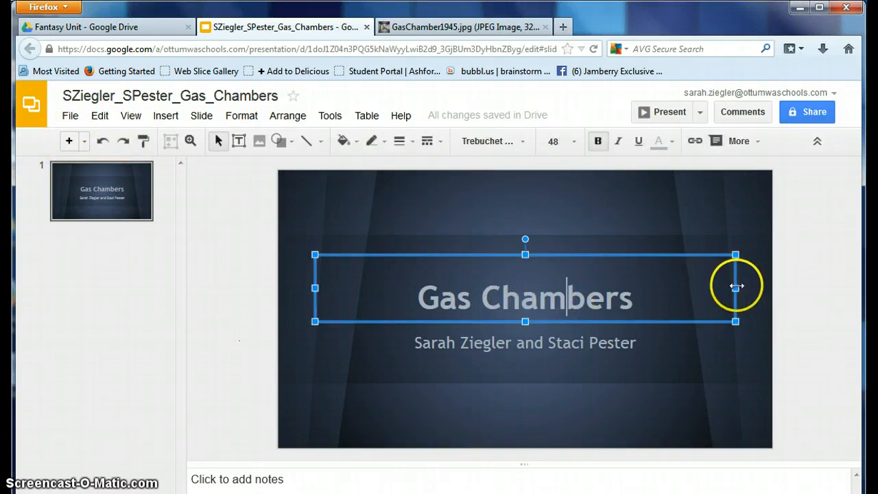
left_click_drag(735, 285, 600, 284)
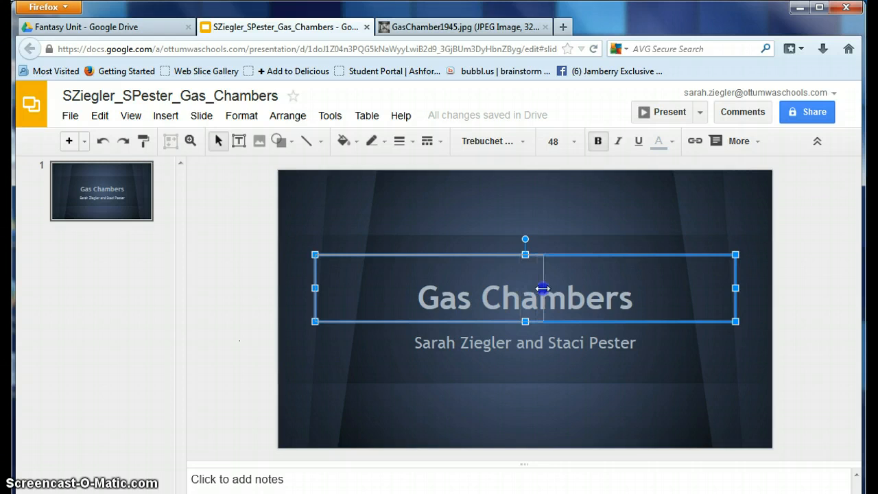
left_click_drag(542, 288, 544, 288)
left_click(519, 351)
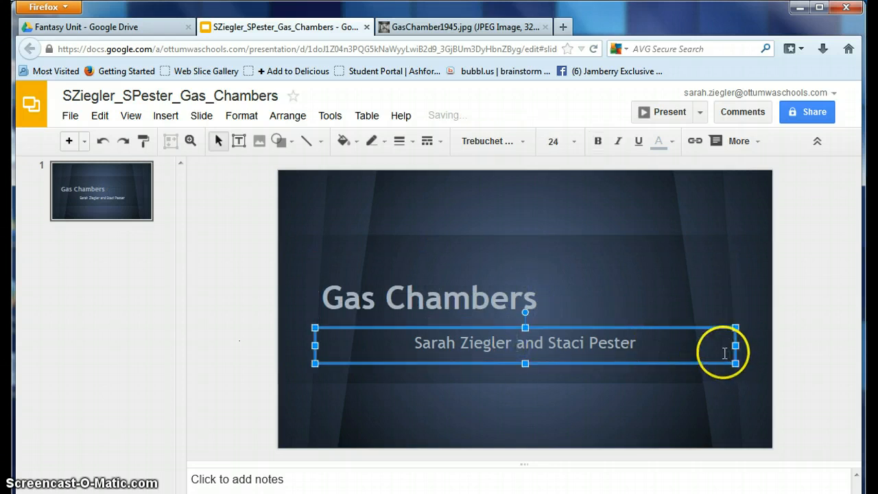
left_click_drag(734, 347, 675, 352)
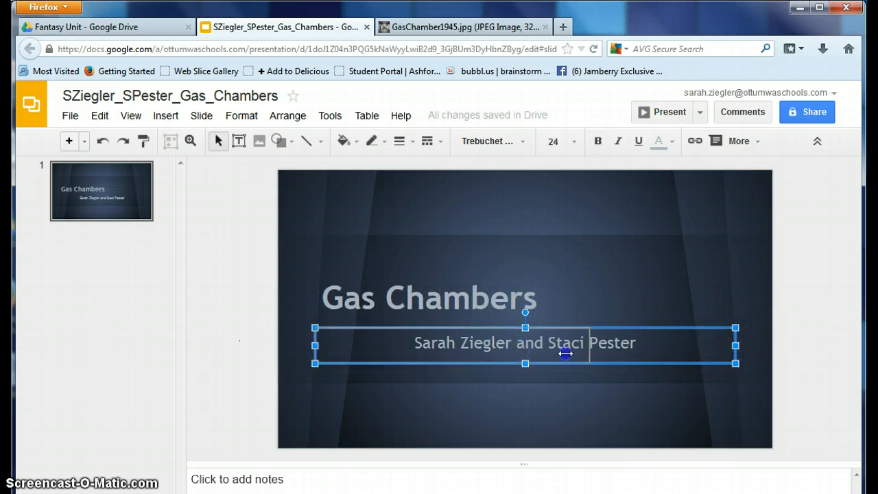
left_click_drag(538, 349, 503, 350)
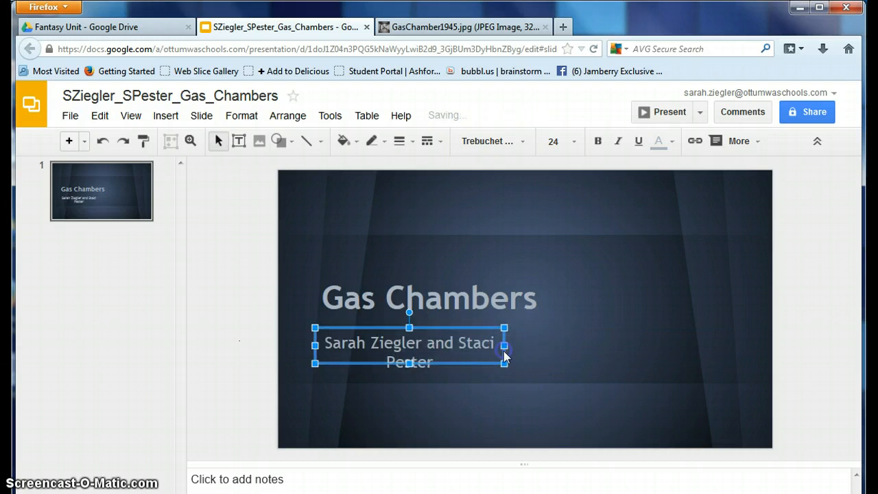
mouse_move(443, 336)
left_mouse_down()
mouse_move(439, 327)
mouse_move(456, 329)
left_mouse_up()
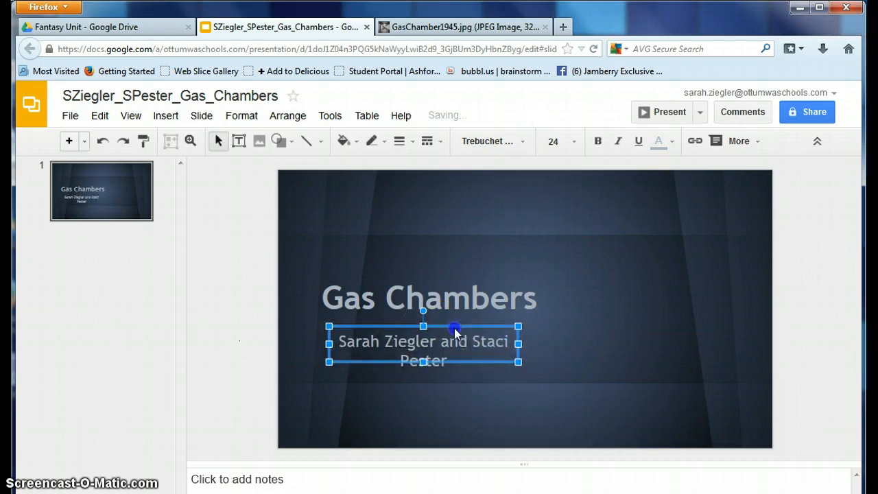
Step: Split the subtitle into three lines with 'and' between the names, and heighten its box
left_click(472, 341)
left_click(441, 340)
key("Return")
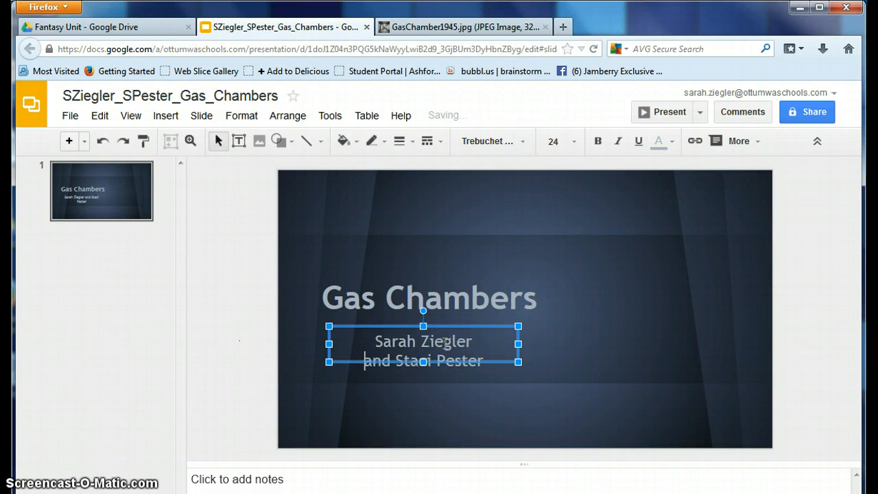
left_click(394, 361)
key("Return")
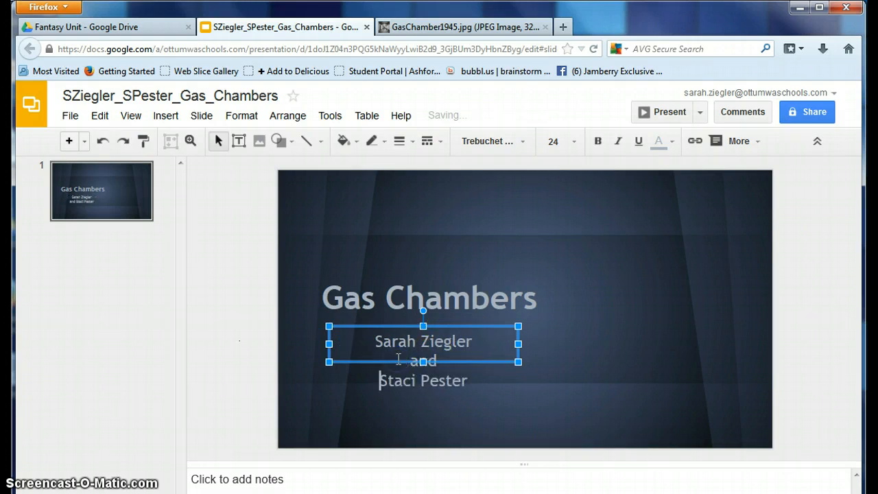
left_click_drag(423, 361, 422, 402)
left_click(614, 356)
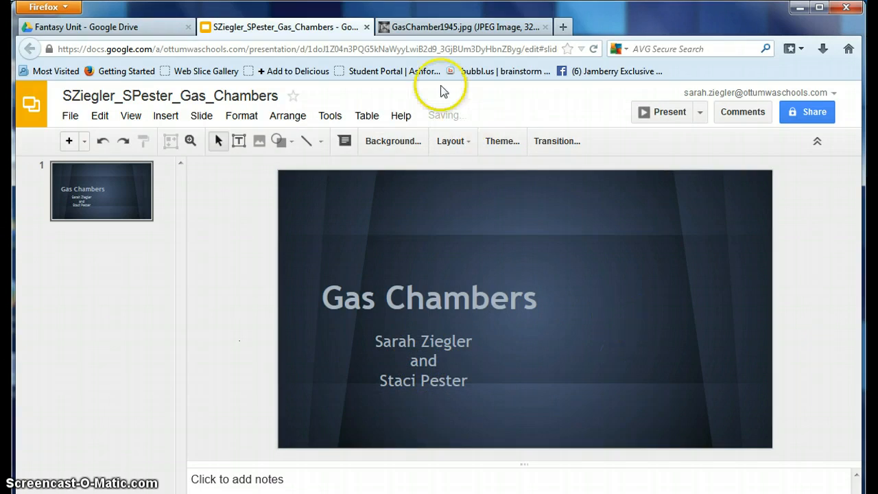
Step: Return to the gas chamber image results and preview the Auschwitz main camp photo
left_click(430, 27)
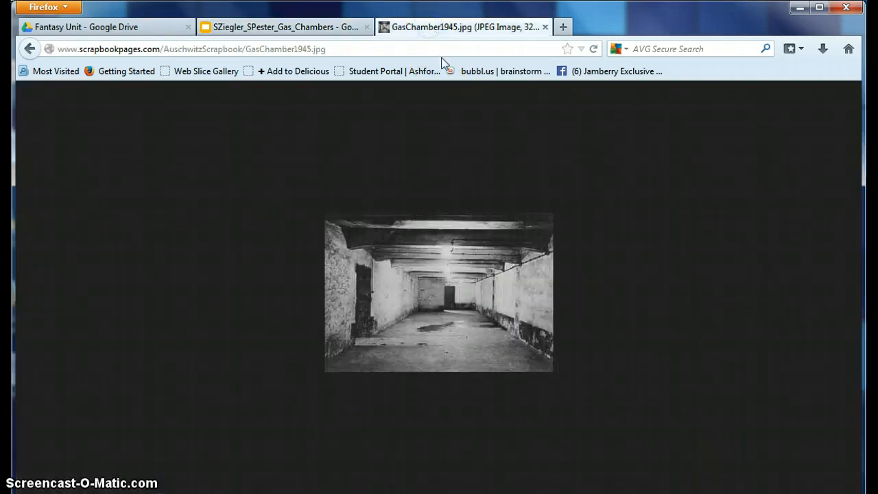
left_click(30, 48)
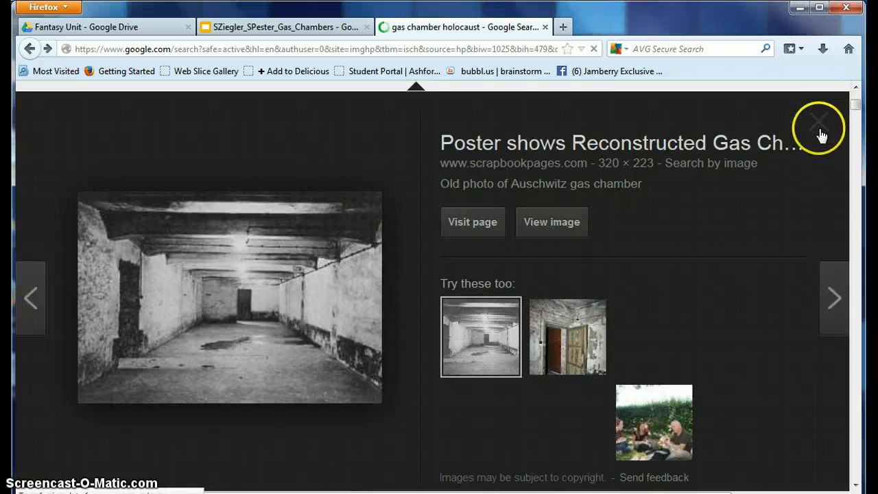
left_click(819, 129)
mouse_move(855, 101)
left_mouse_down()
mouse_move(855, 142)
mouse_move(855, 117)
left_mouse_up()
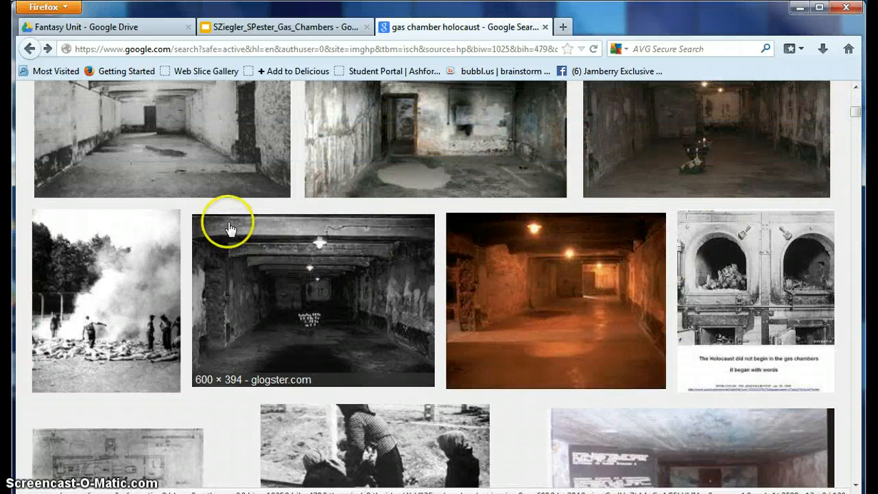
left_click(179, 142)
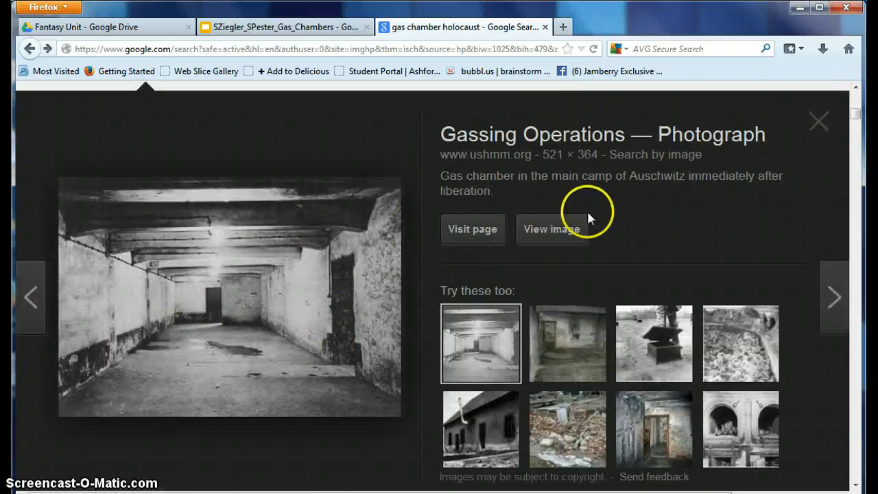
Step: Open the ushmm.org photo full size and copy the image
left_click(555, 232)
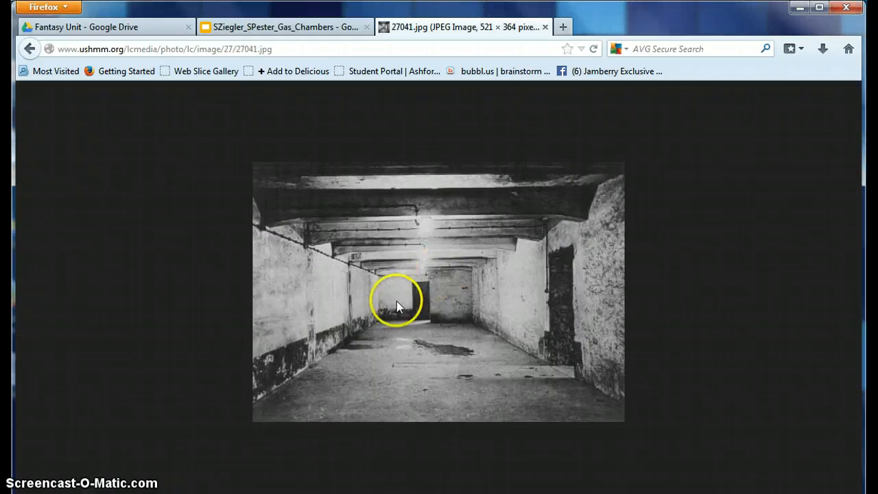
right_click(396, 300)
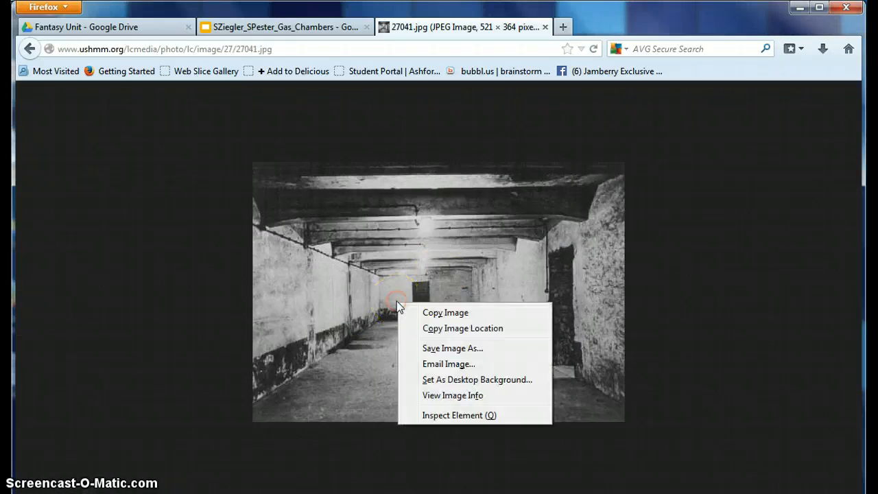
left_click(439, 313)
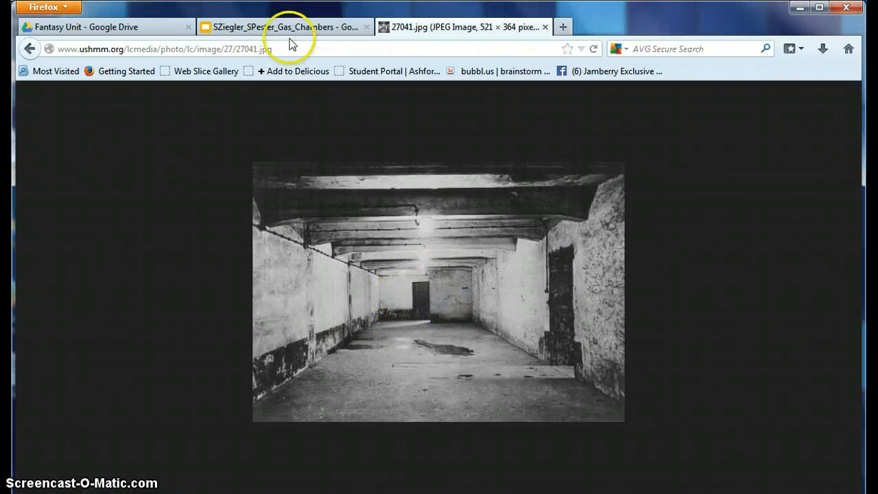
left_click(291, 27)
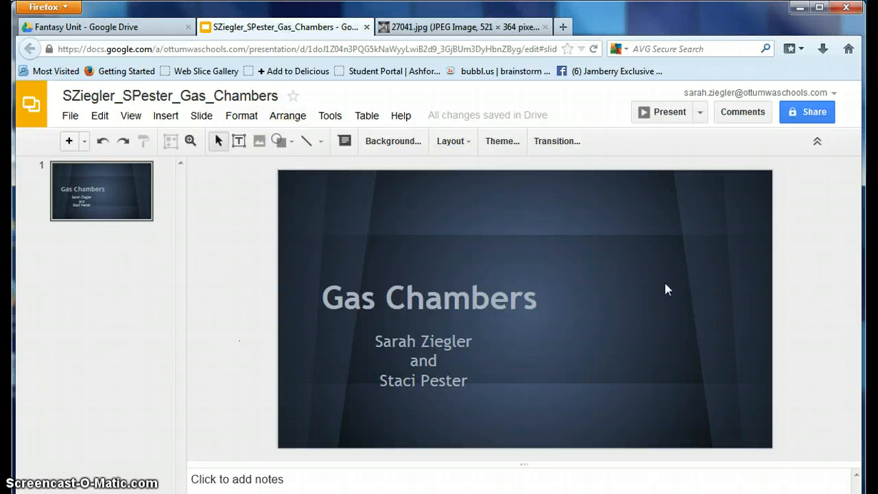
Step: Paste the gas chamber photo, move it right, and shrink it beside the title
key("ctrl+v")
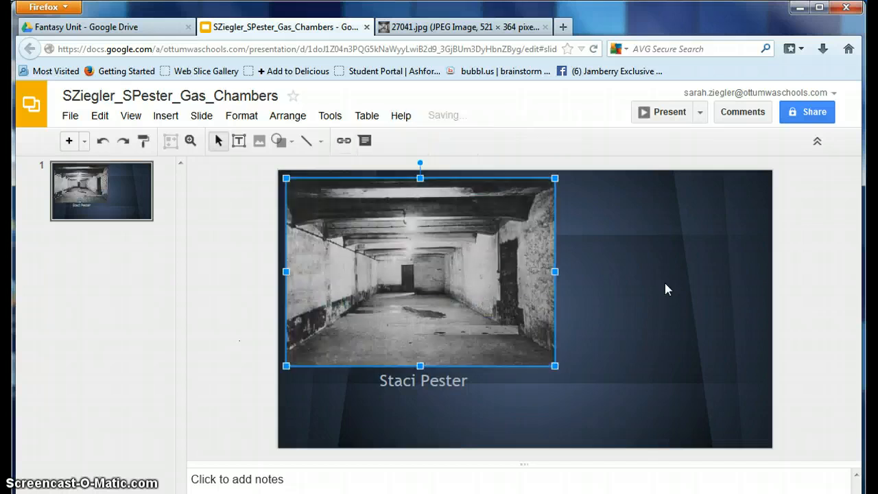
left_click(524, 236)
left_click_drag(423, 249, 625, 285)
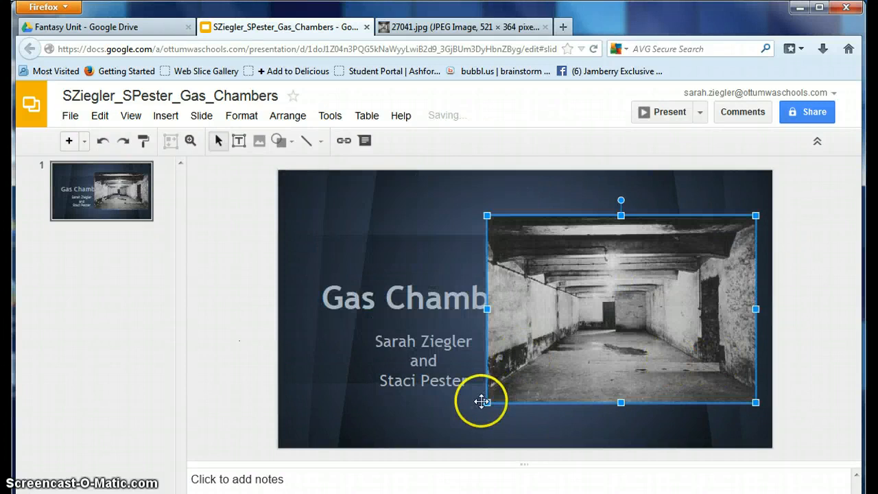
left_click_drag(486, 402, 547, 374)
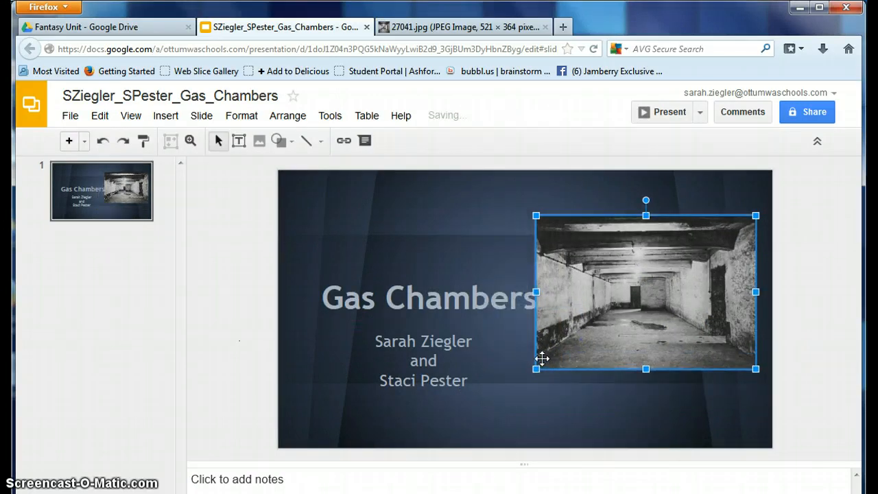